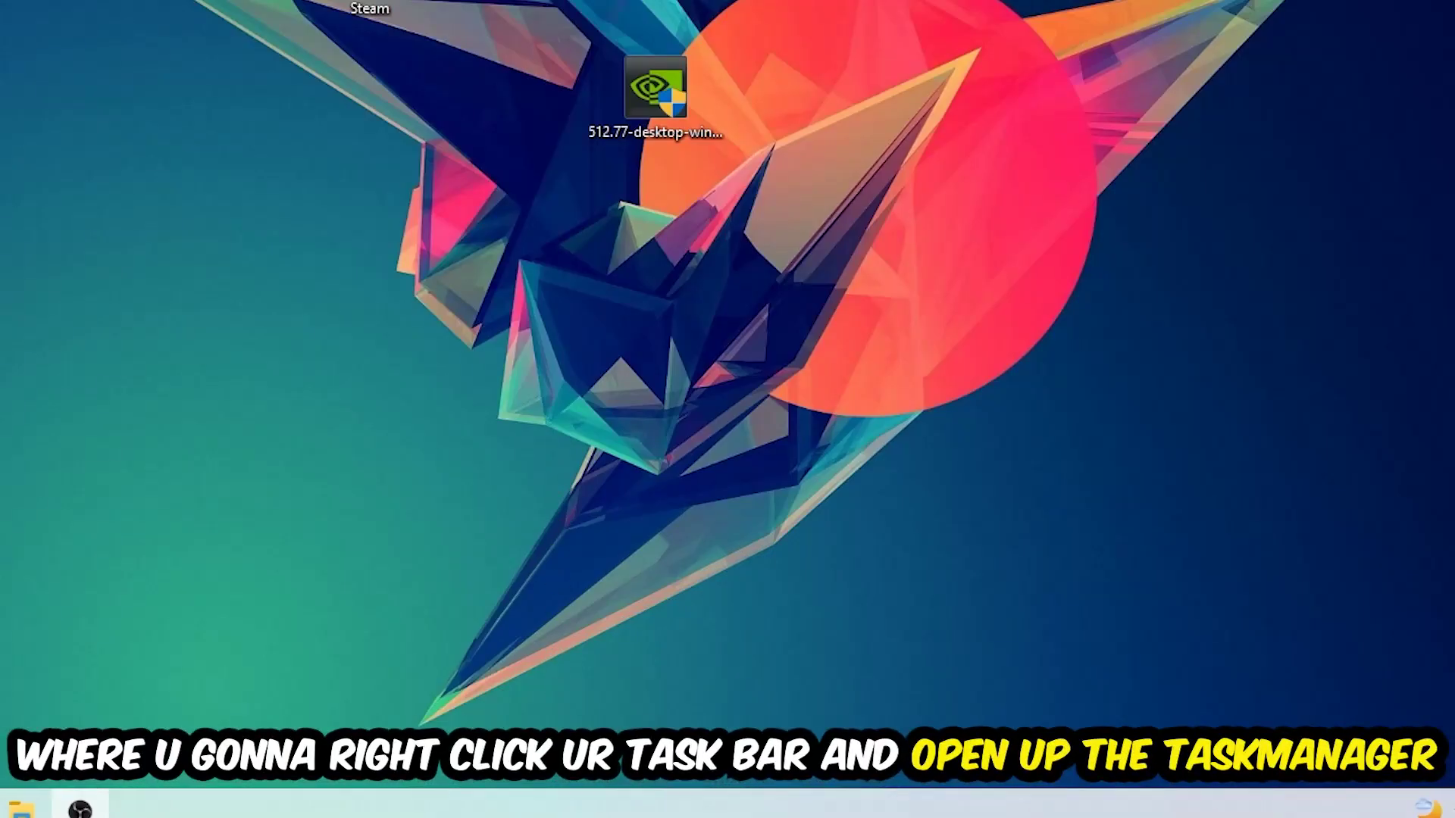
Launch Task Manager from the taskbar context menu and maximize its window
right_click(586, 806)
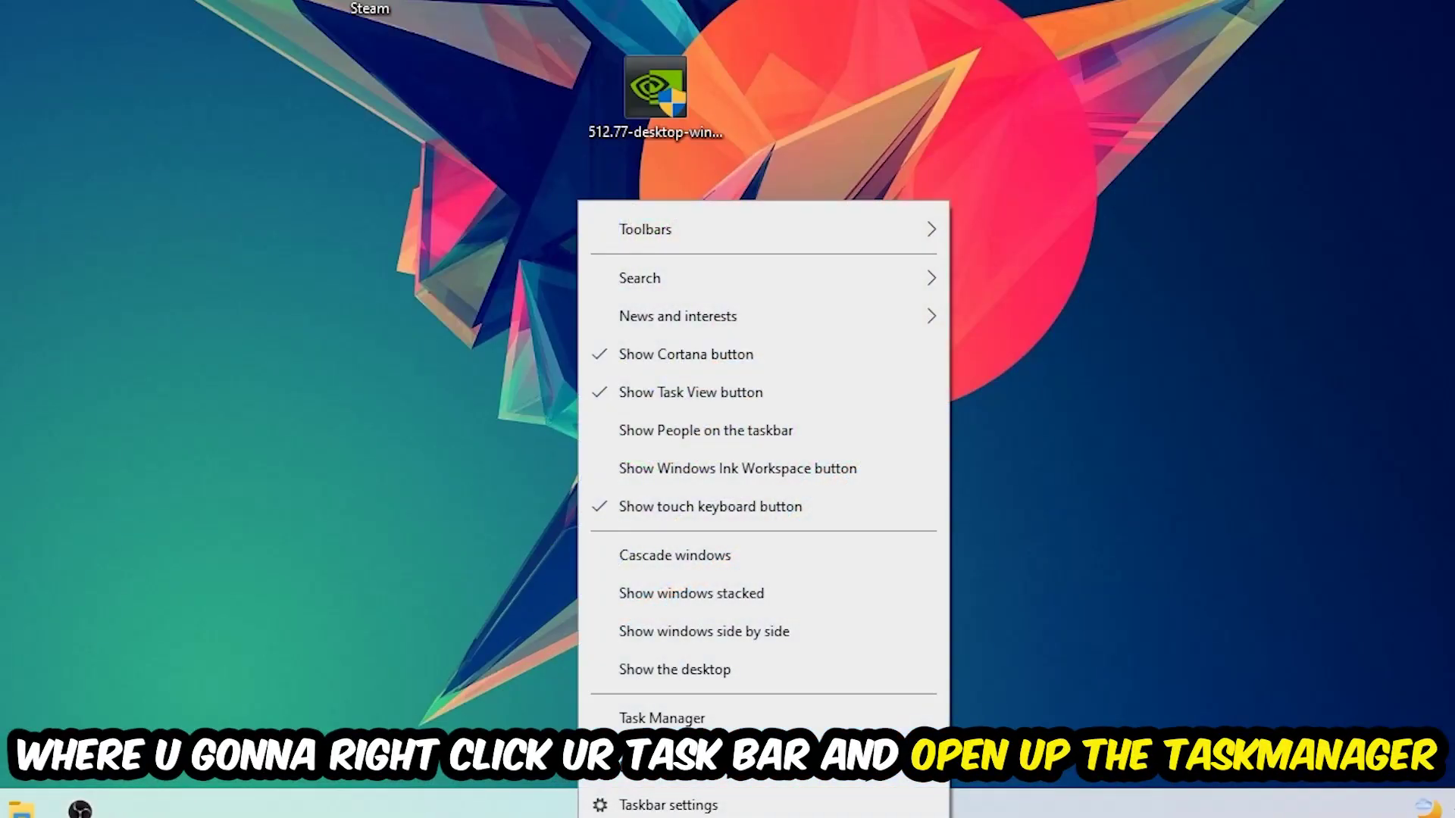
click(641, 716)
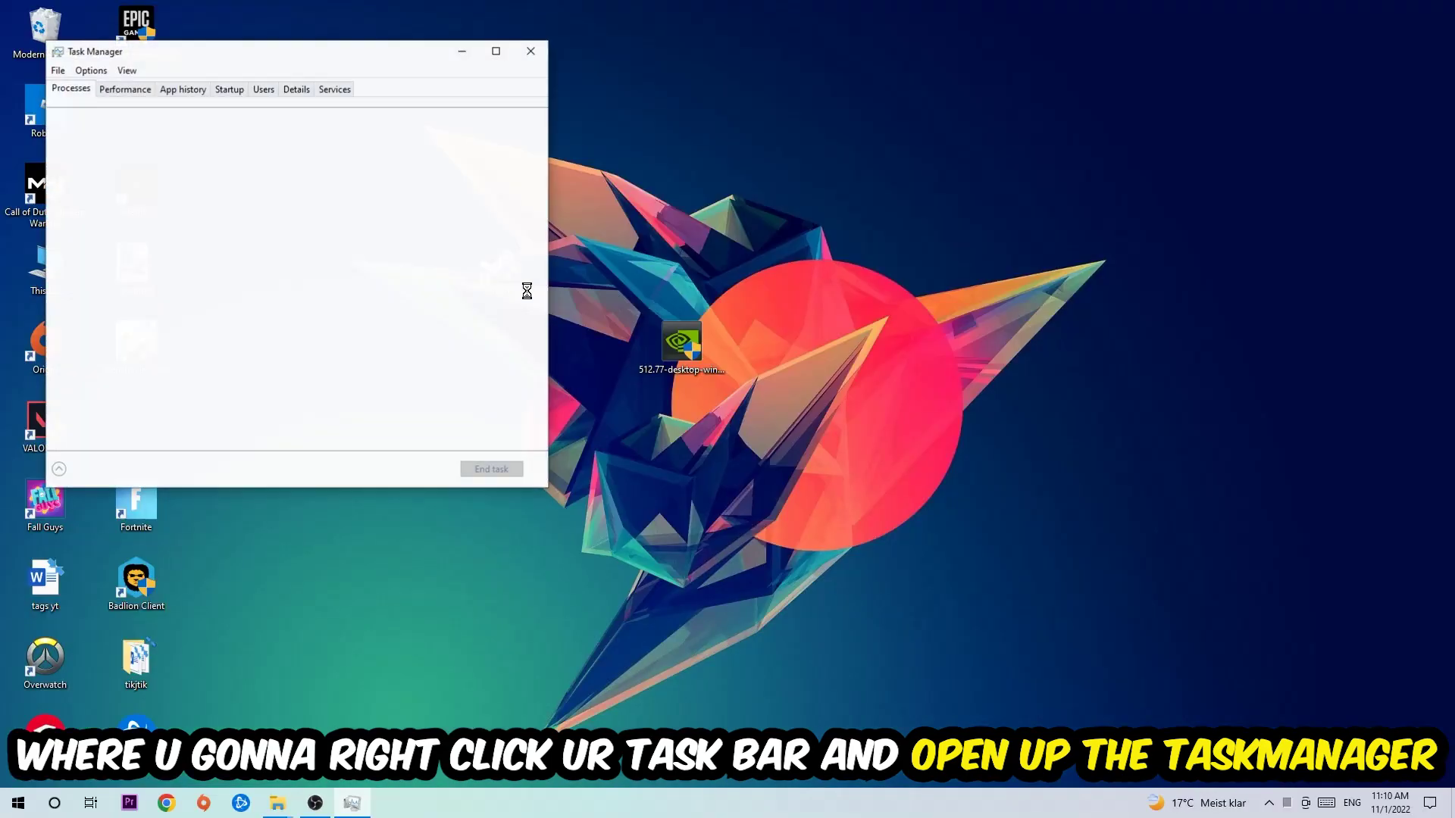
click(488, 52)
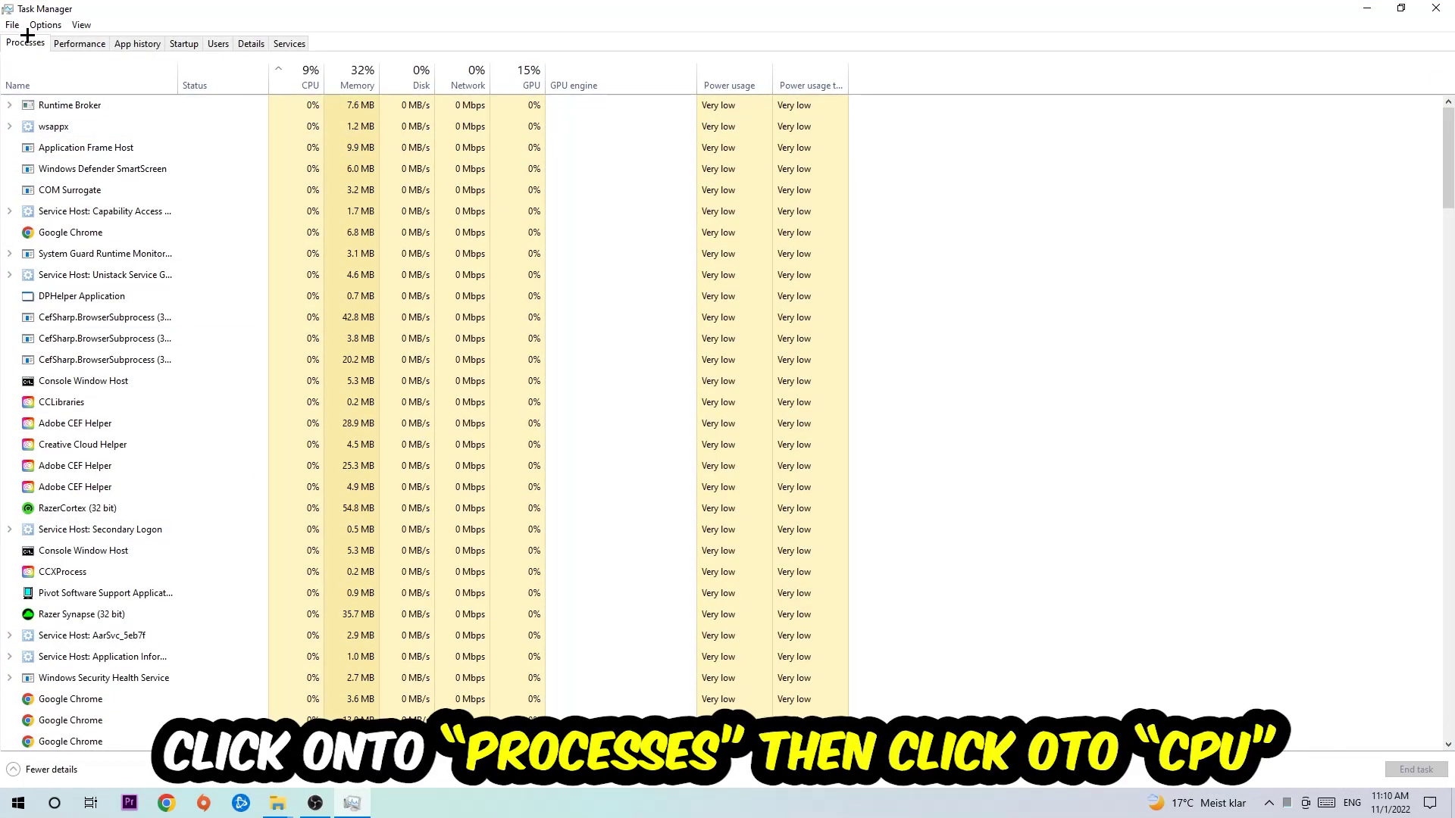
Sort processes by CPU, then GPU, check OBS Studio's actions, and close Task Manager
click(310, 72)
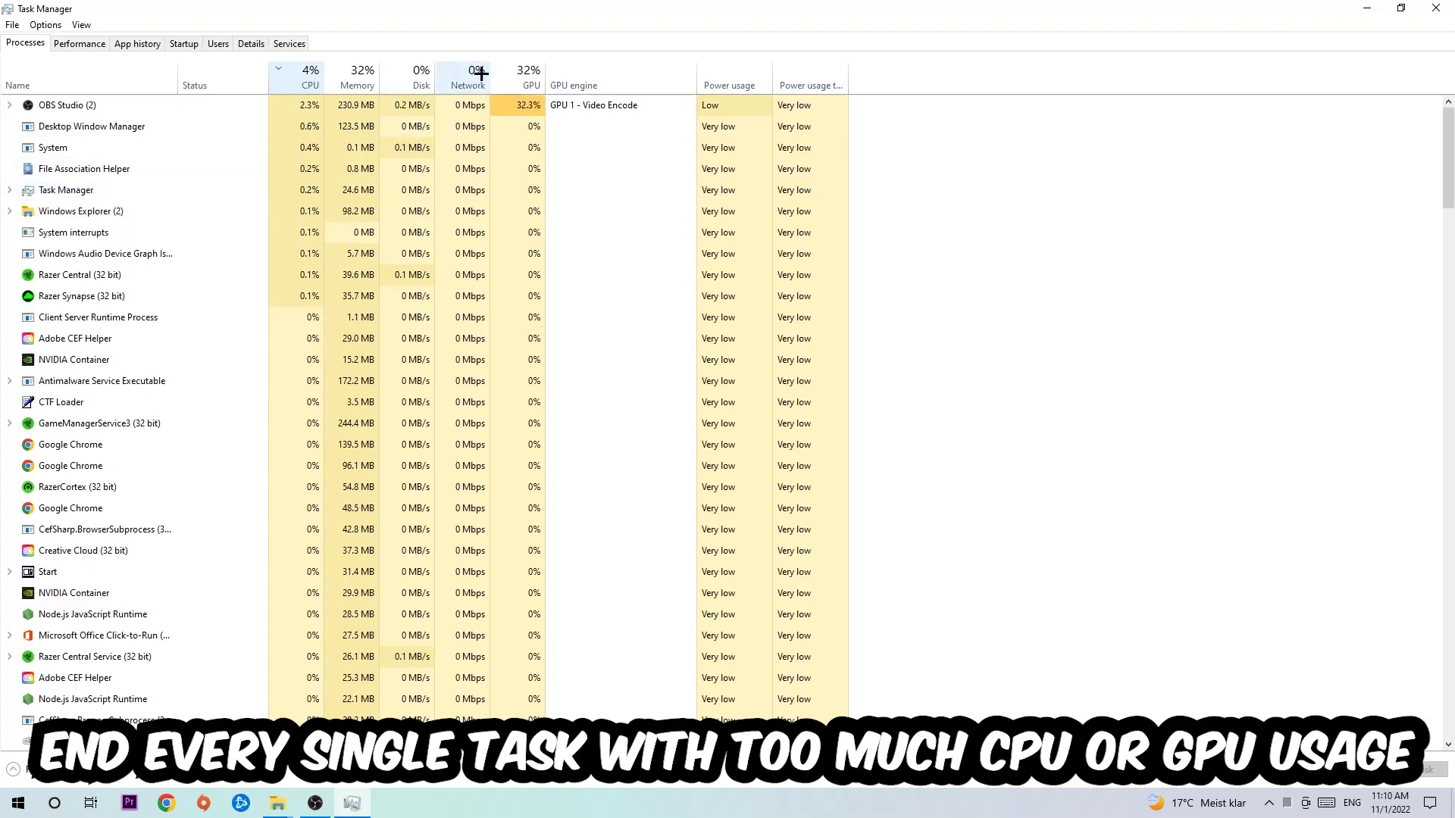
click(509, 75)
right_click(566, 105)
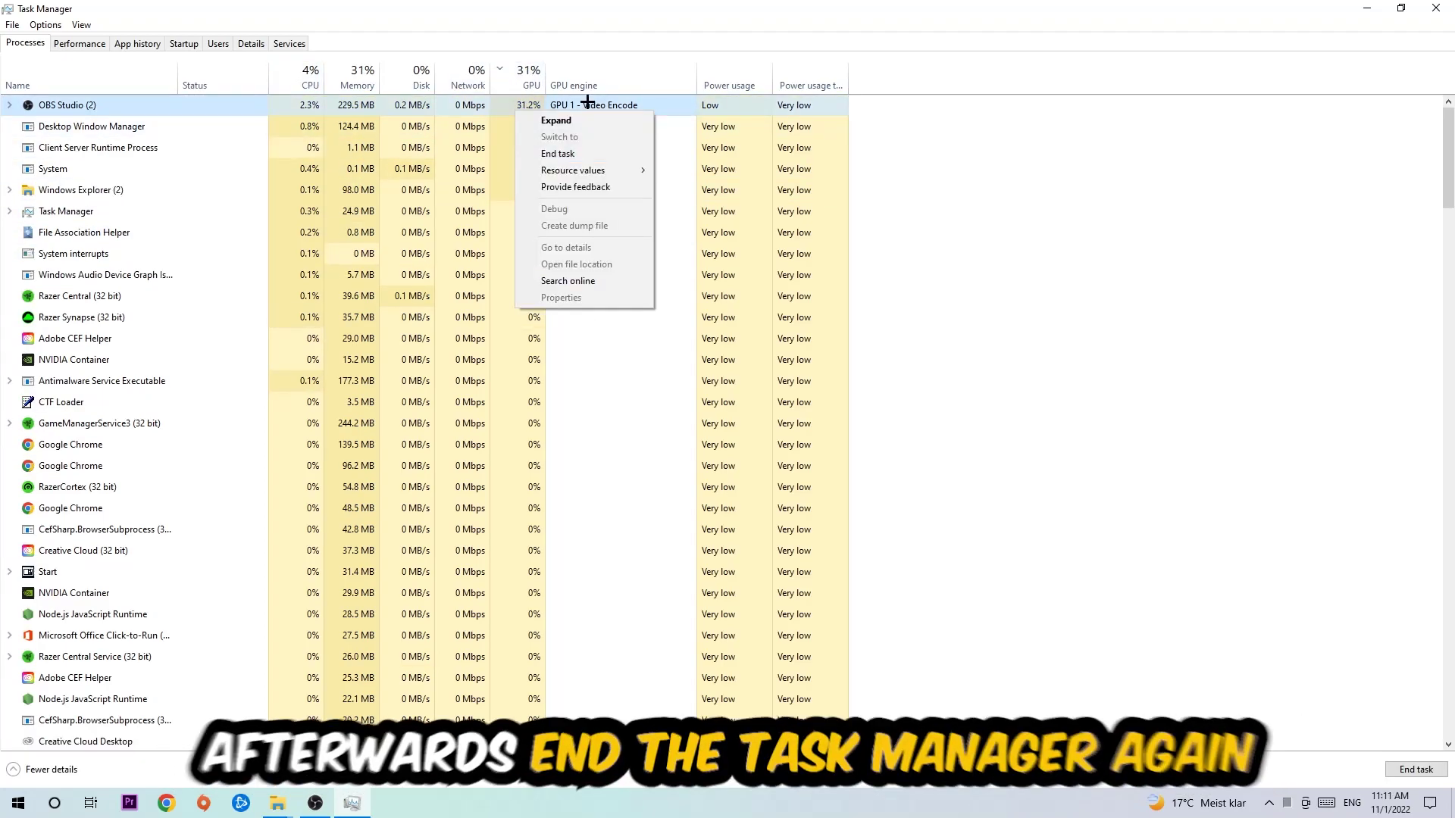
click(549, 10)
click(1434, 8)
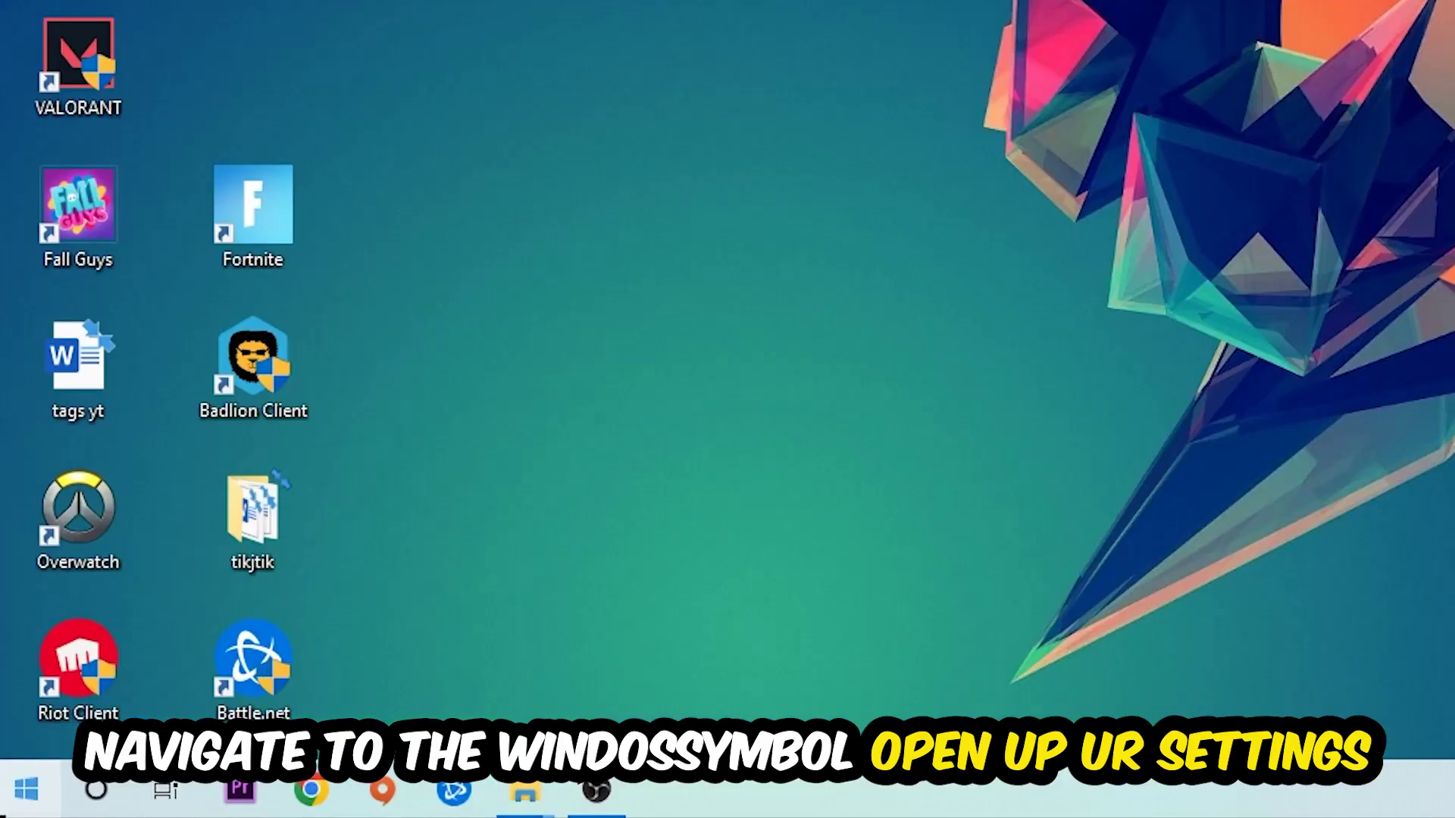
Go from the Start menu into Windows Settings and its Gaming section
click(18, 802)
click(22, 652)
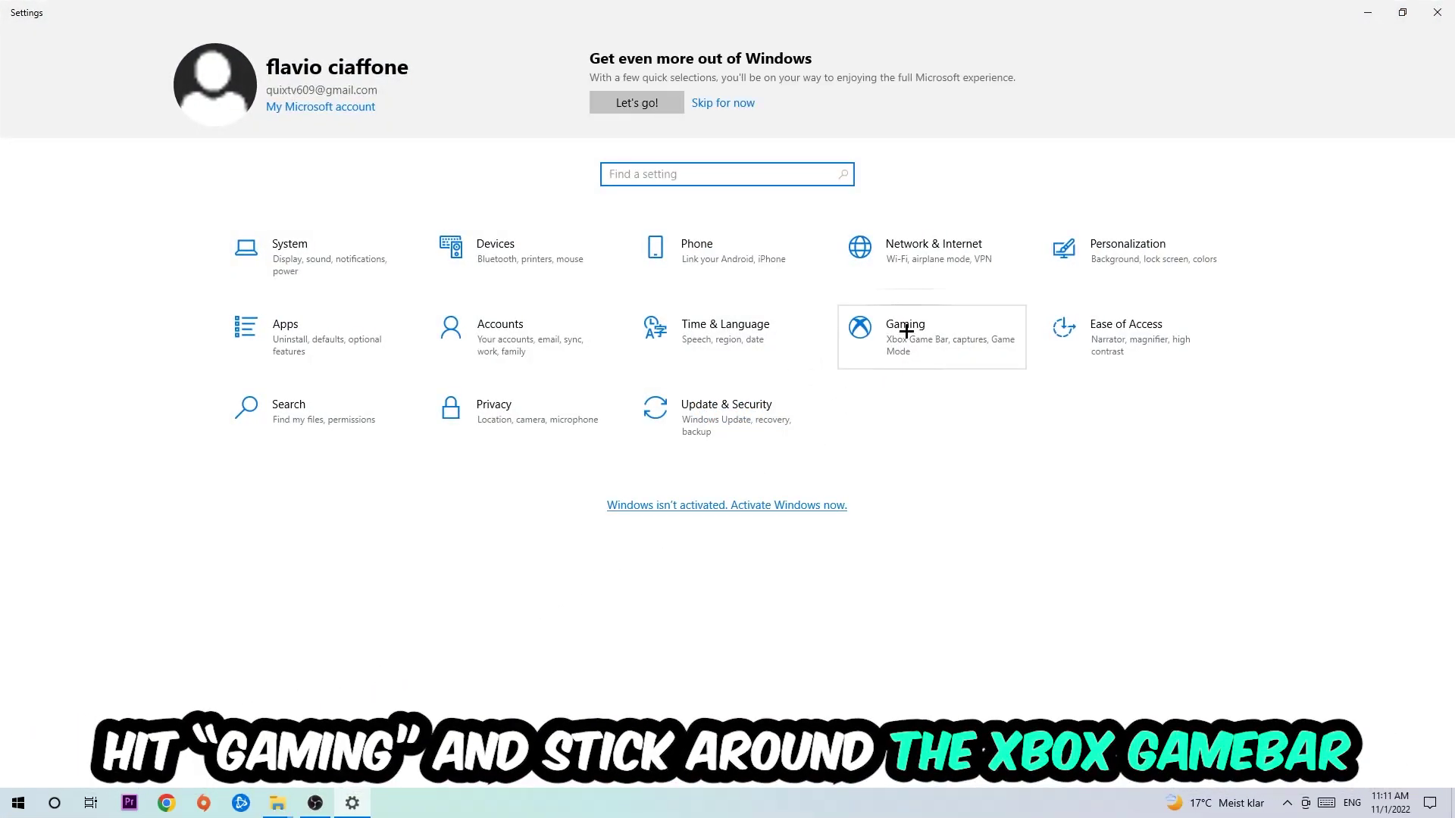
click(906, 330)
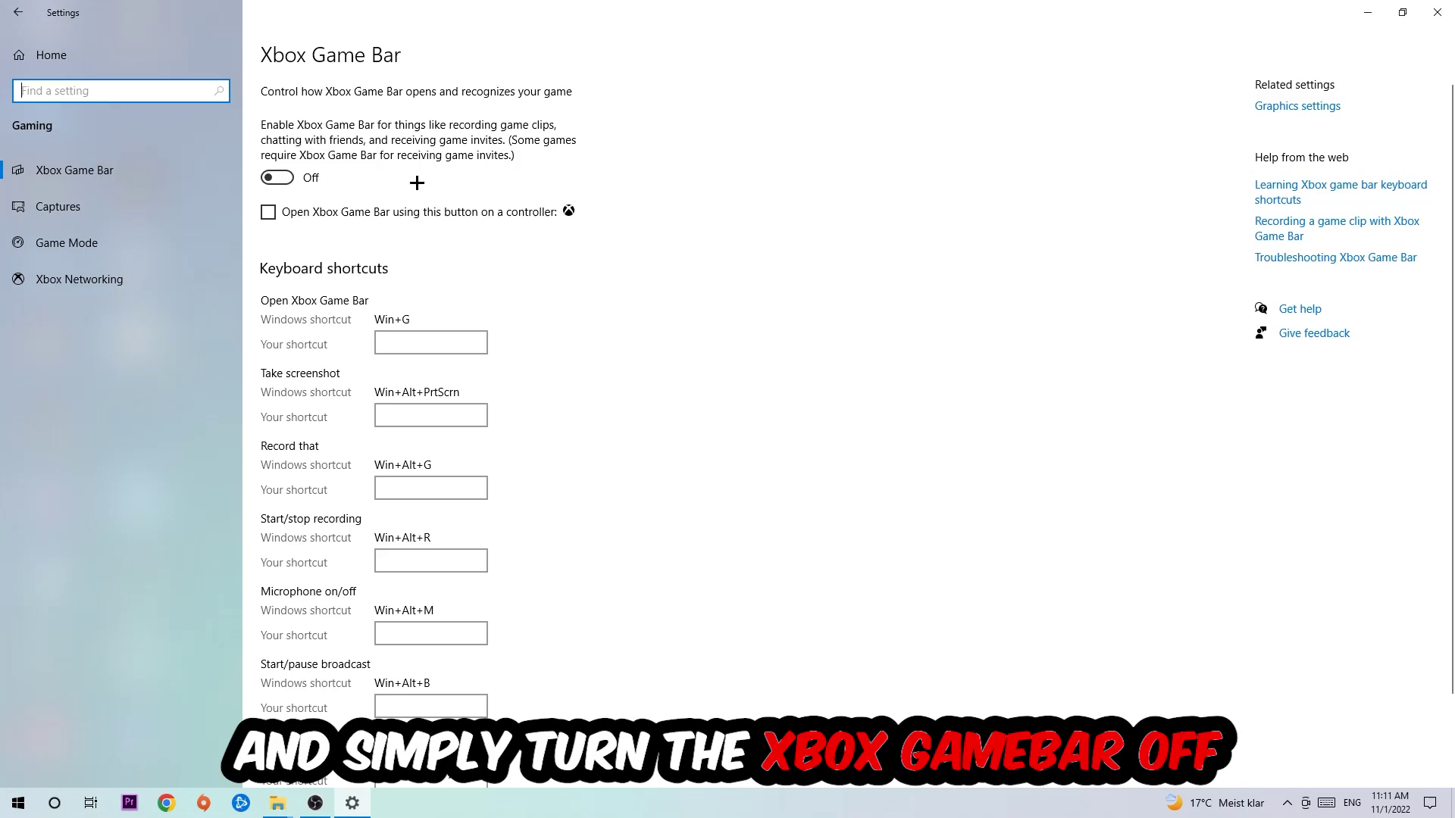
Review the Captures and Game Mode pages, check Windows Update, and close Settings
click(135, 213)
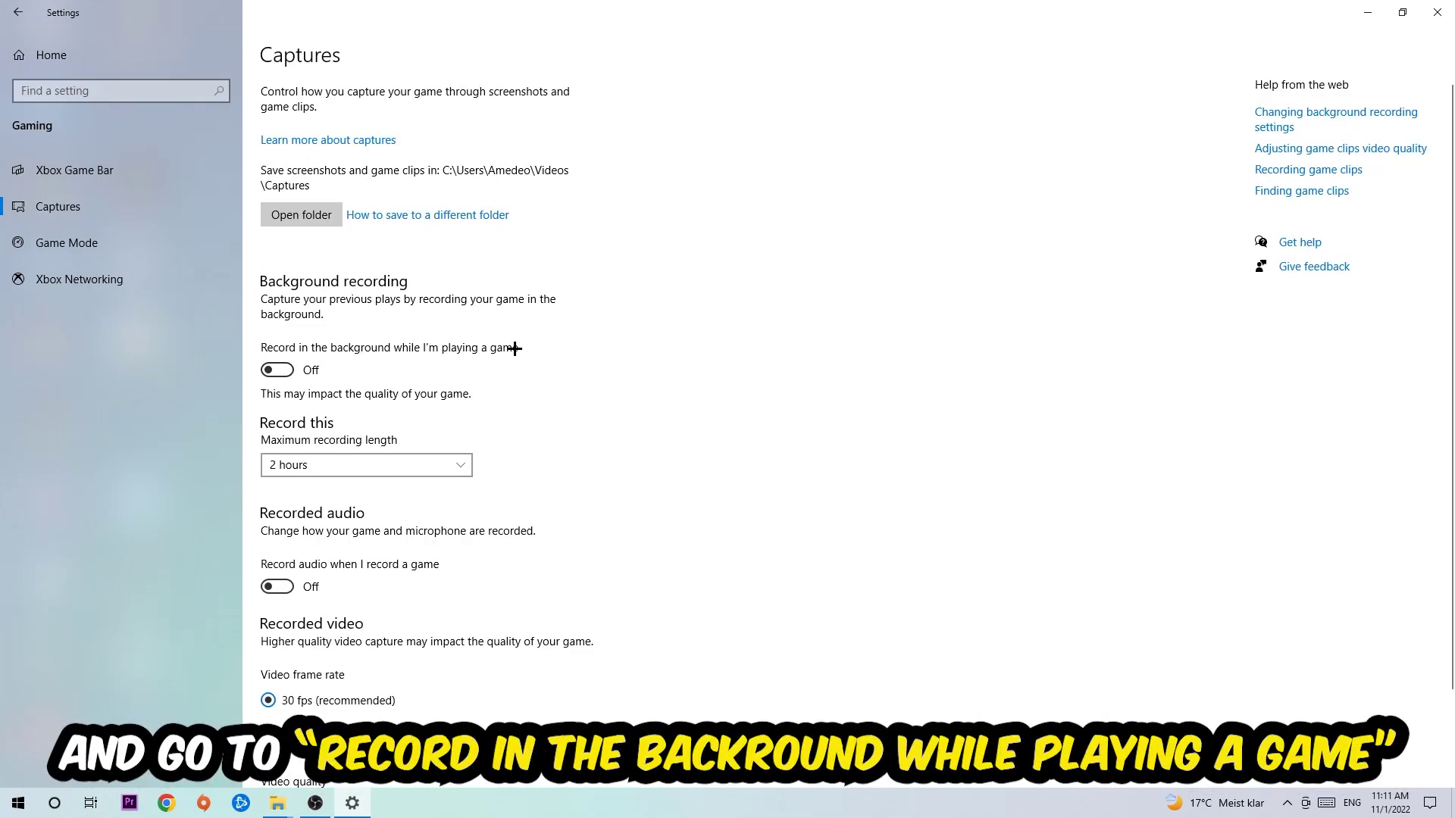
click(149, 246)
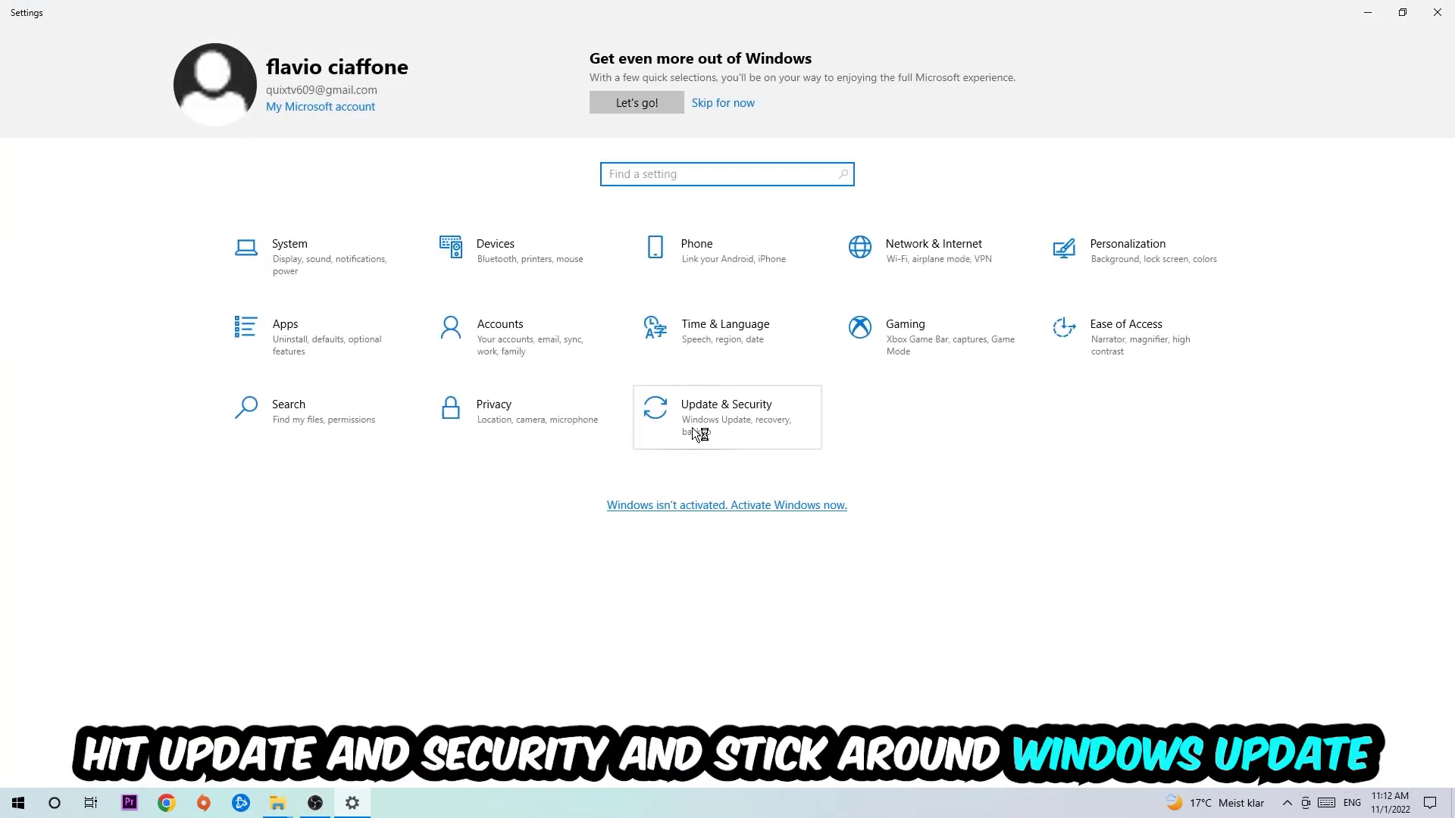
click(694, 430)
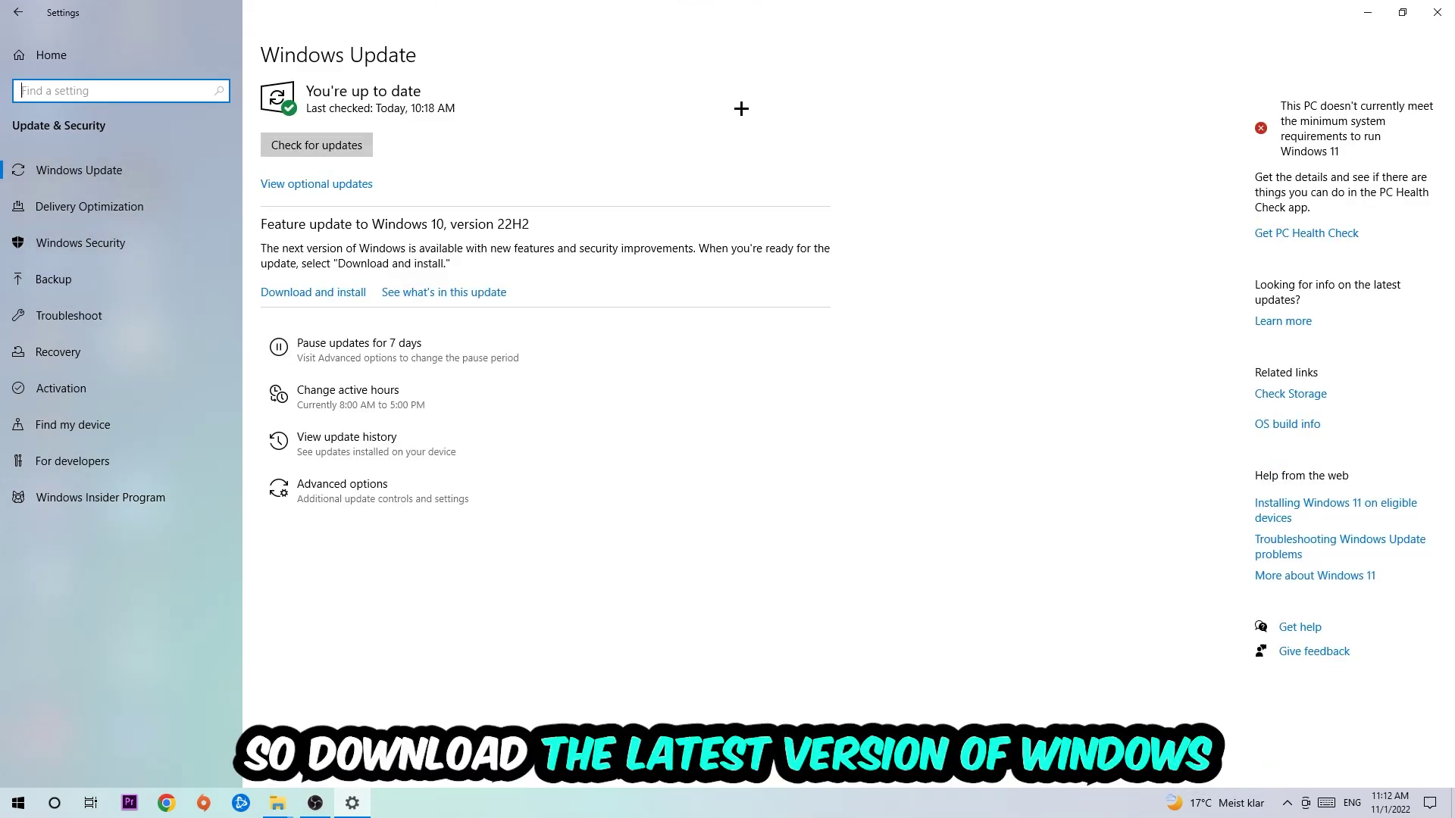
click(1437, 11)
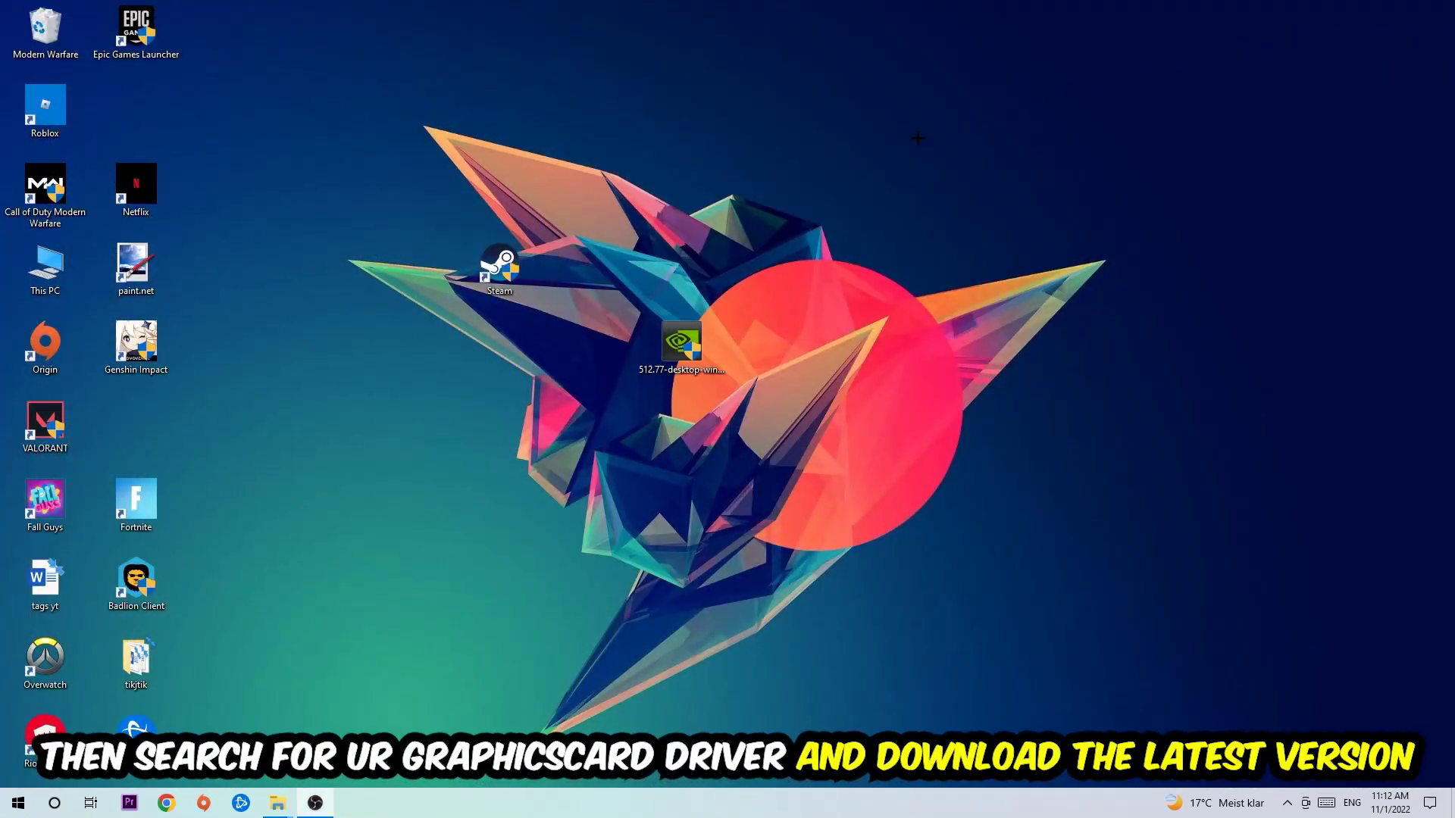
Nudge the NVIDIA 512.77 installer icon about 100 pixels lower on the desktop
drag(682, 342, 682, 421)
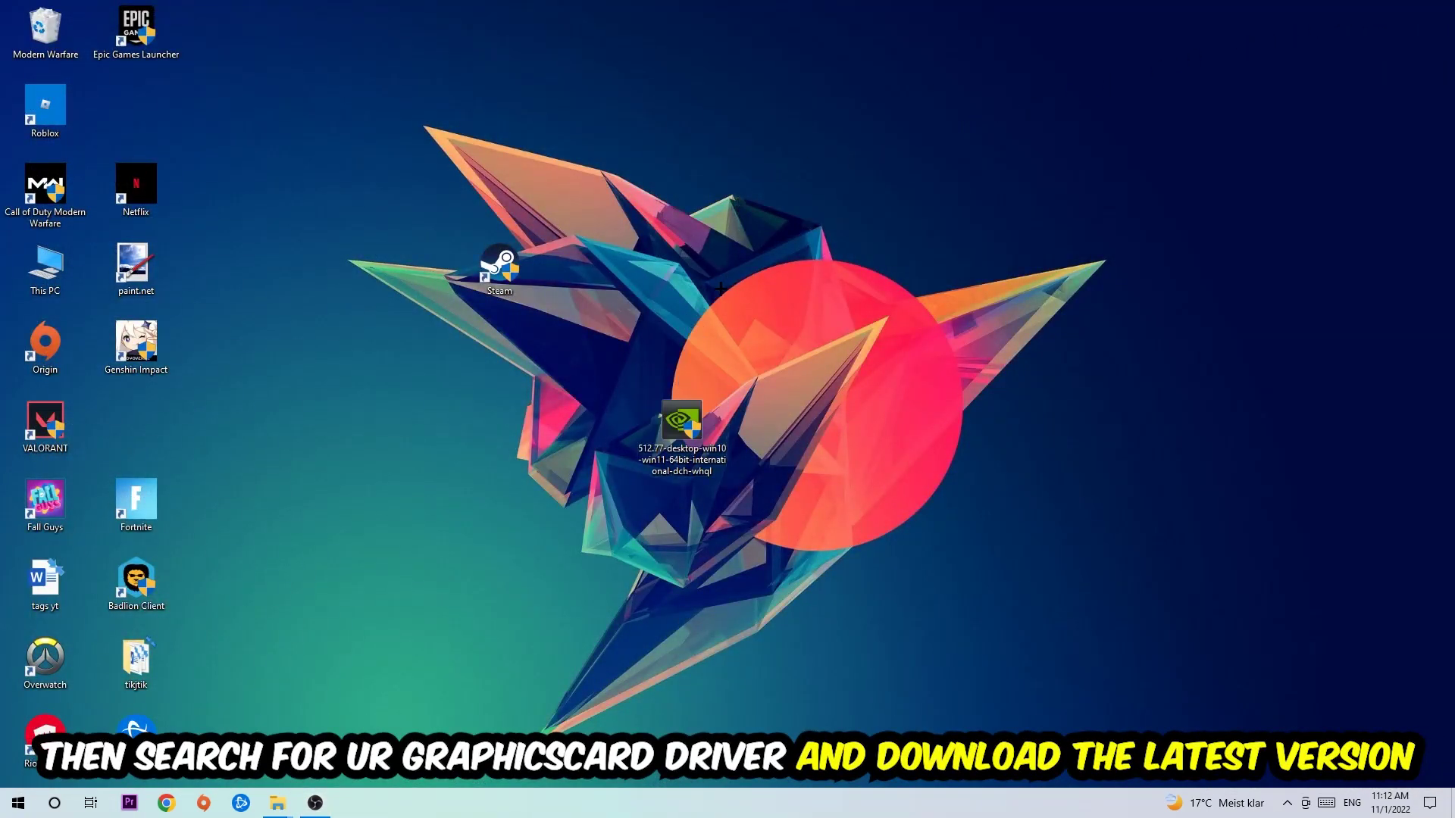